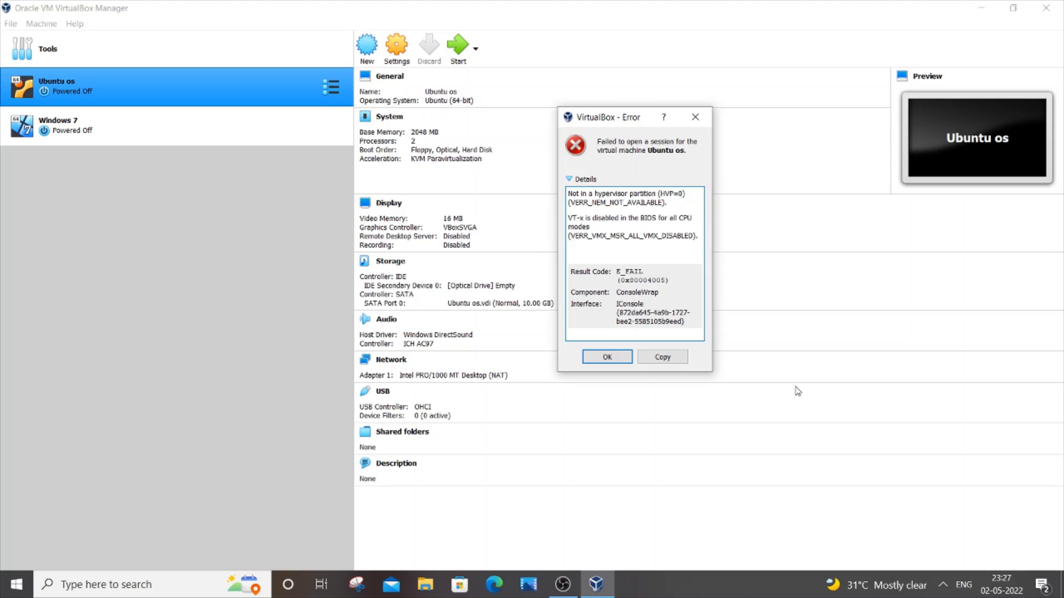
Dismiss the VirtualBox error saying VT-x is disabled in the BIOS
{"action": "left_click", "coordinate": [703, 117]}
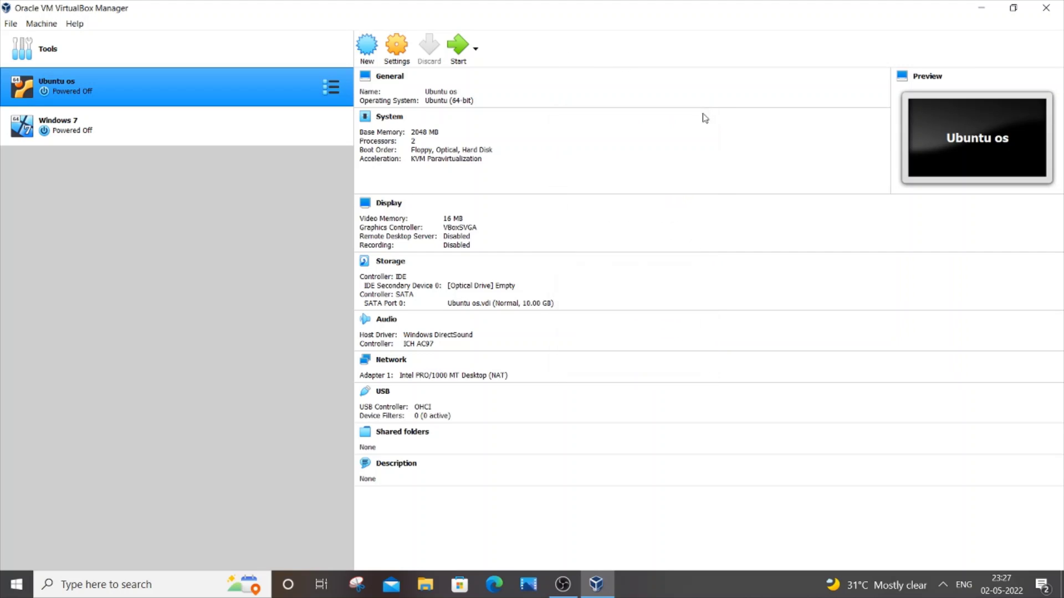
Restart Windows into the InsydeH2O BIOS setup and move to the Security tab
{"action": "left_click", "coordinate": [14, 586]}
{"action": "left_click", "coordinate": [17, 554]}
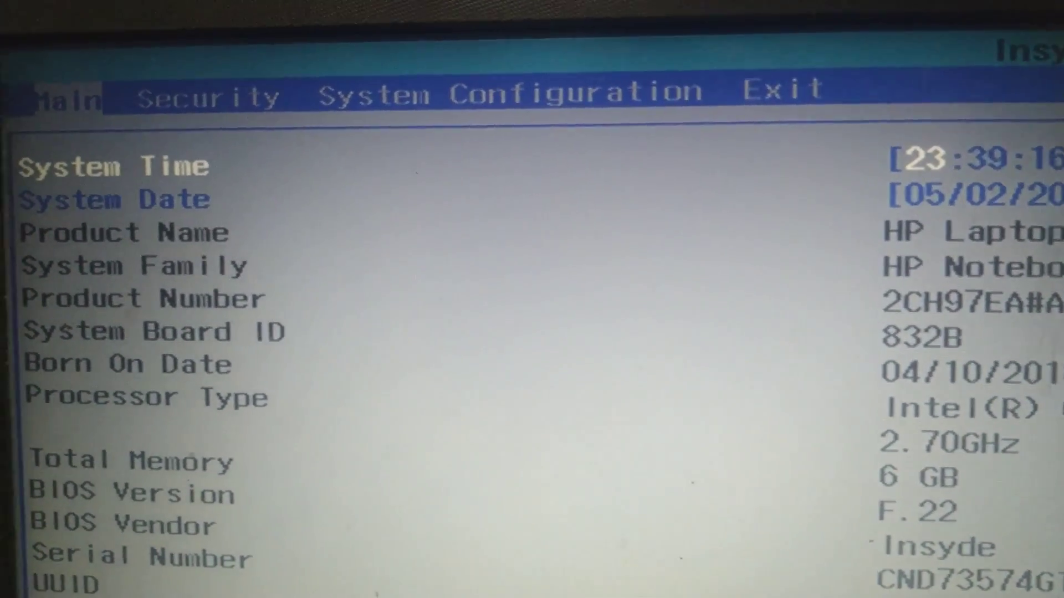
{"action": "key", "text": "Right"}
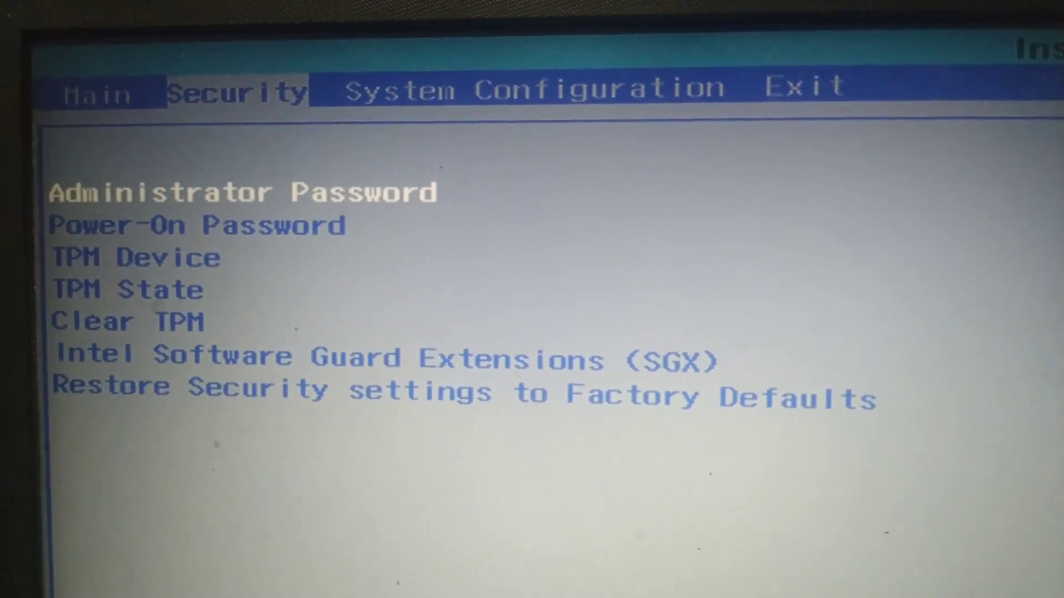
Set Virtualization Technology to Enabled under System Configuration
{"action": "key", "text": "Right"}
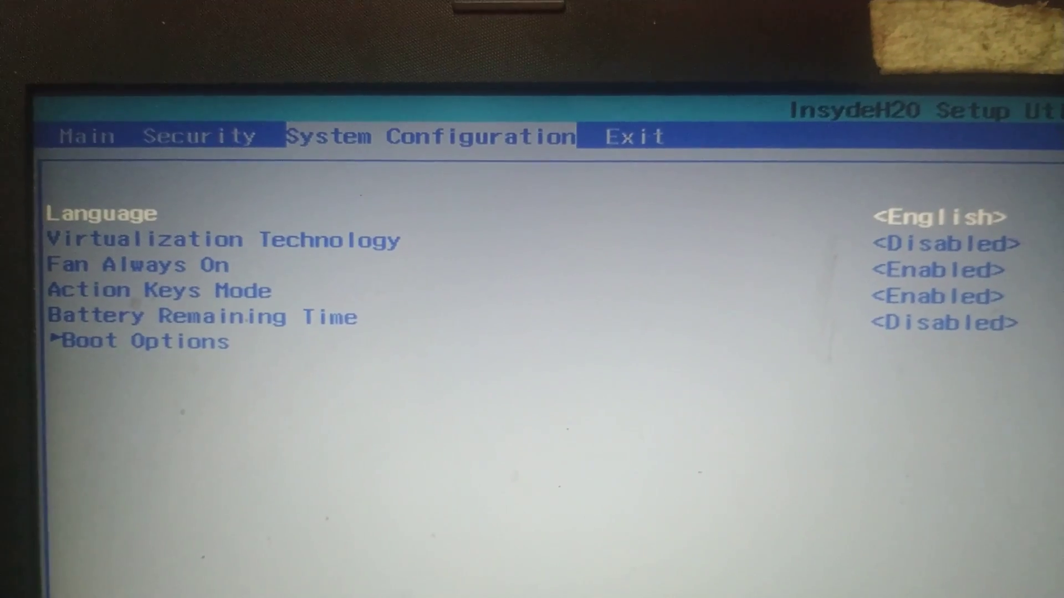
{"action": "key", "text": "Down"}
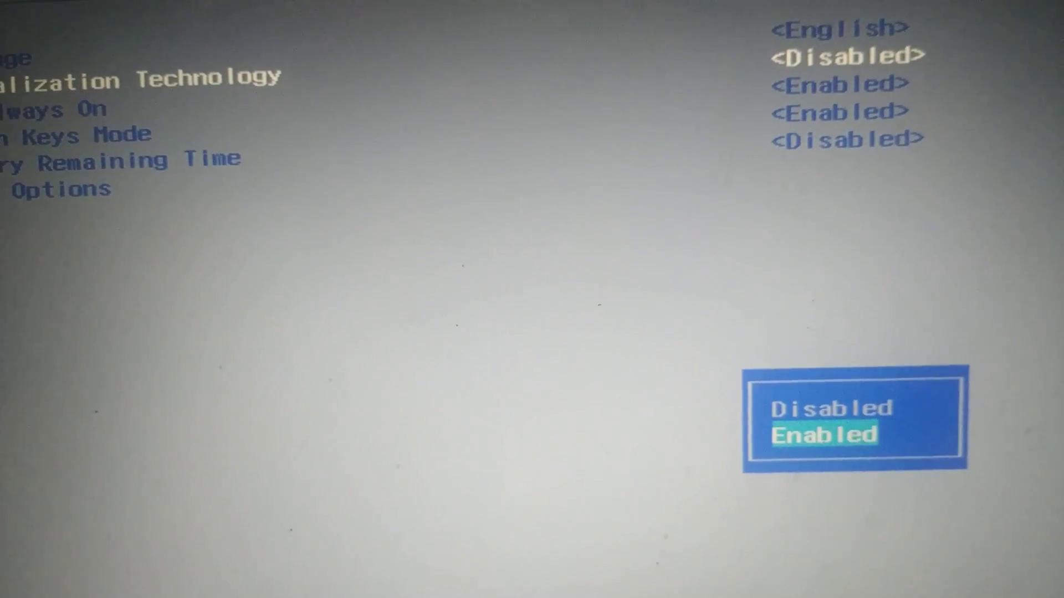
{"action": "key", "text": "Return"}
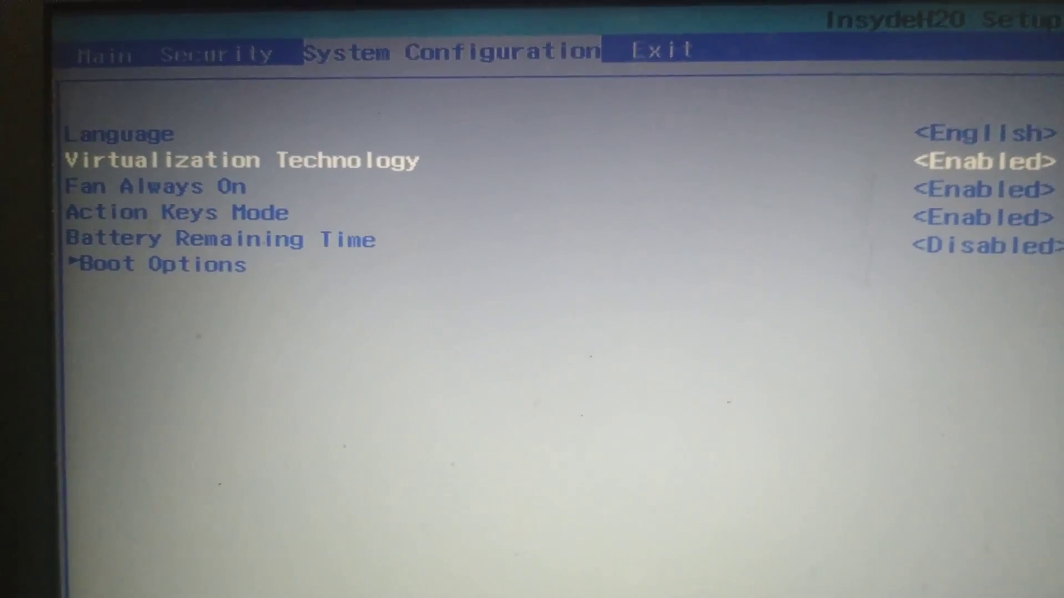
Exit the BIOS saving changes, letting the Ubuntu VM boot to its login screen
{"action": "key", "text": "Right"}
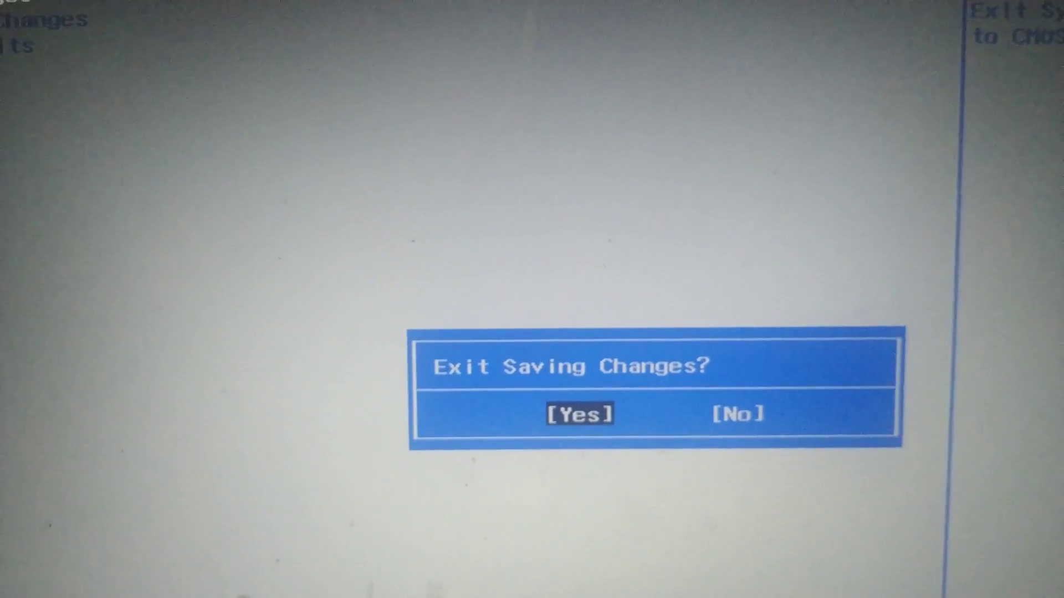
{"action": "key", "text": "Return"}
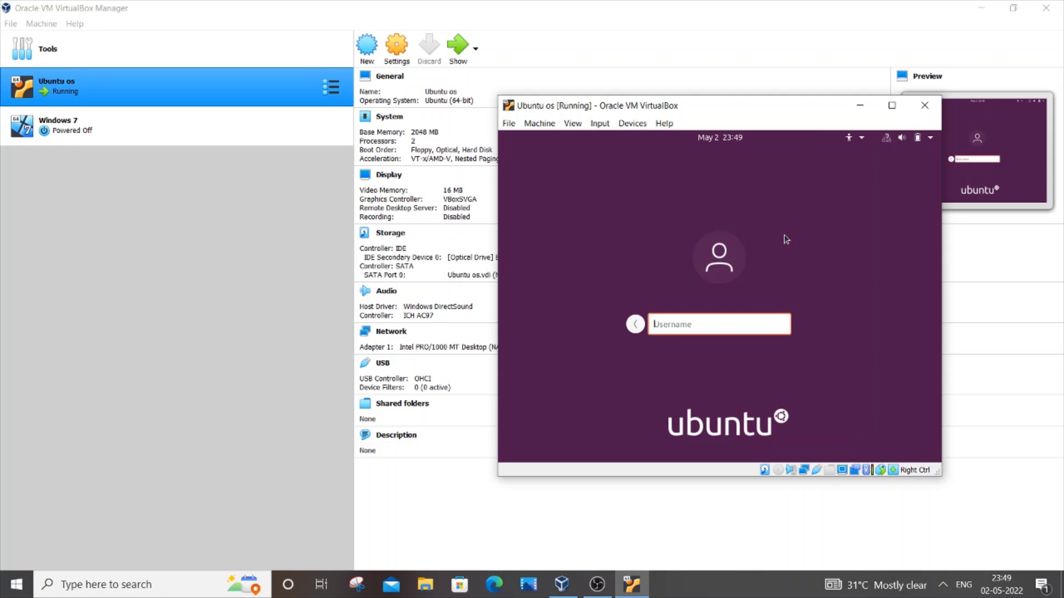
{"action": "left_click", "coordinate": [893, 106]}
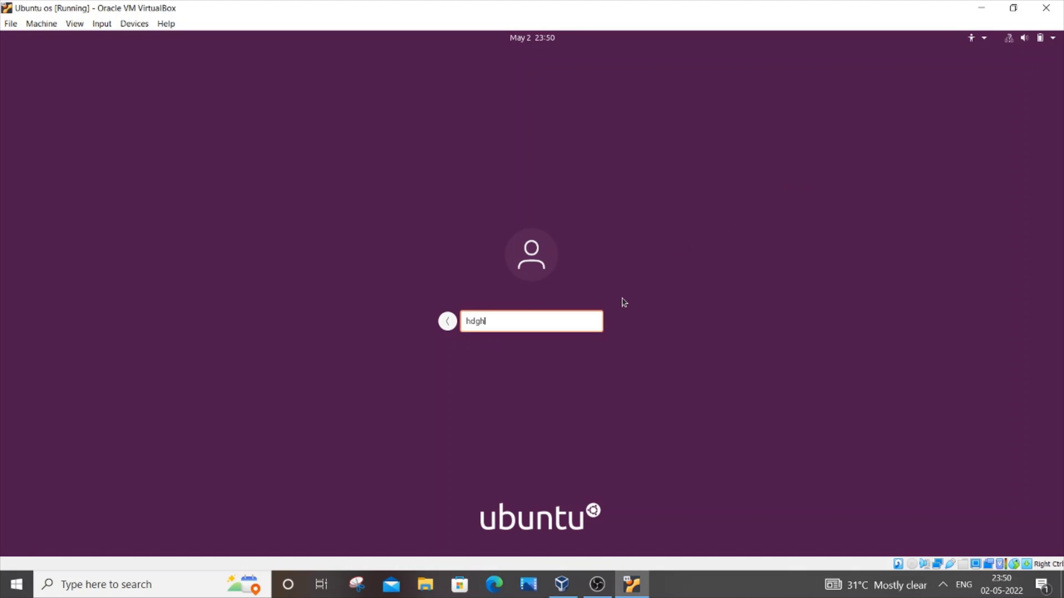
{"action": "left_click", "coordinate": [1013, 6]}
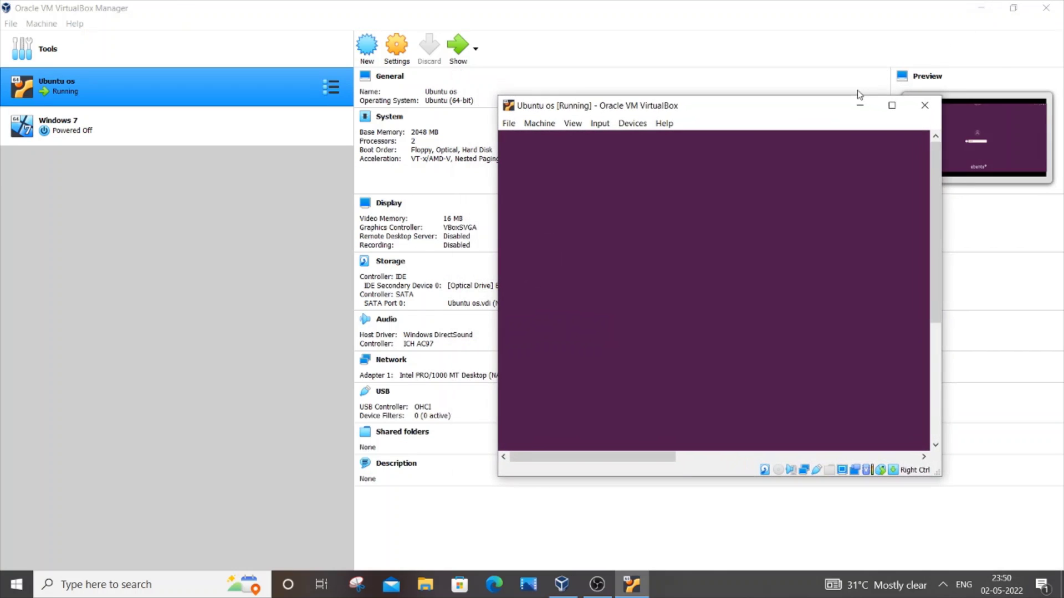